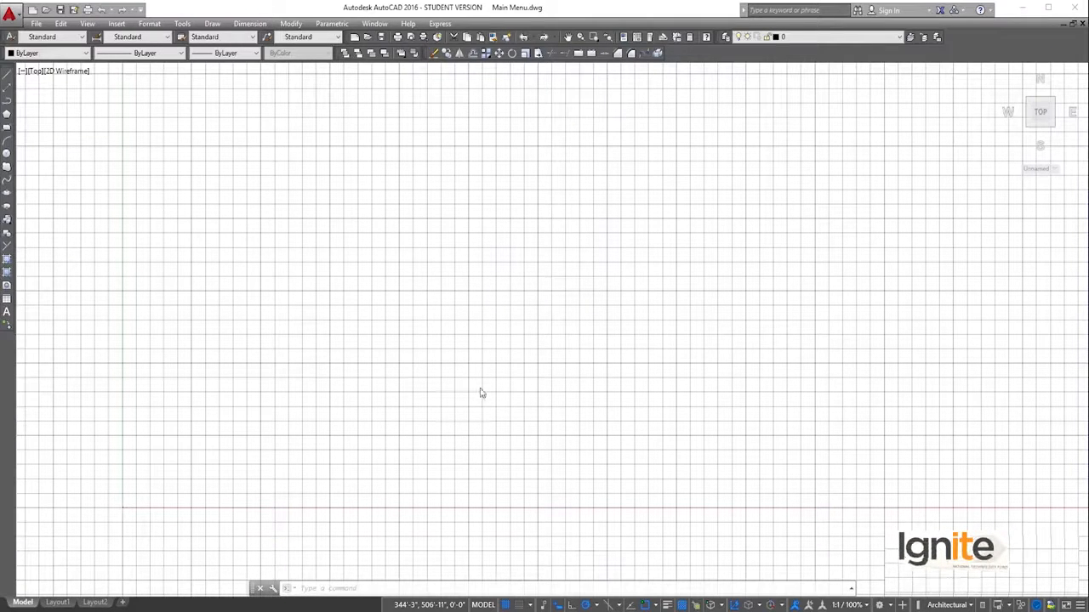
# Draw a single slightly inclined straight line across the middle of the drawing area
pyautogui.write('l')
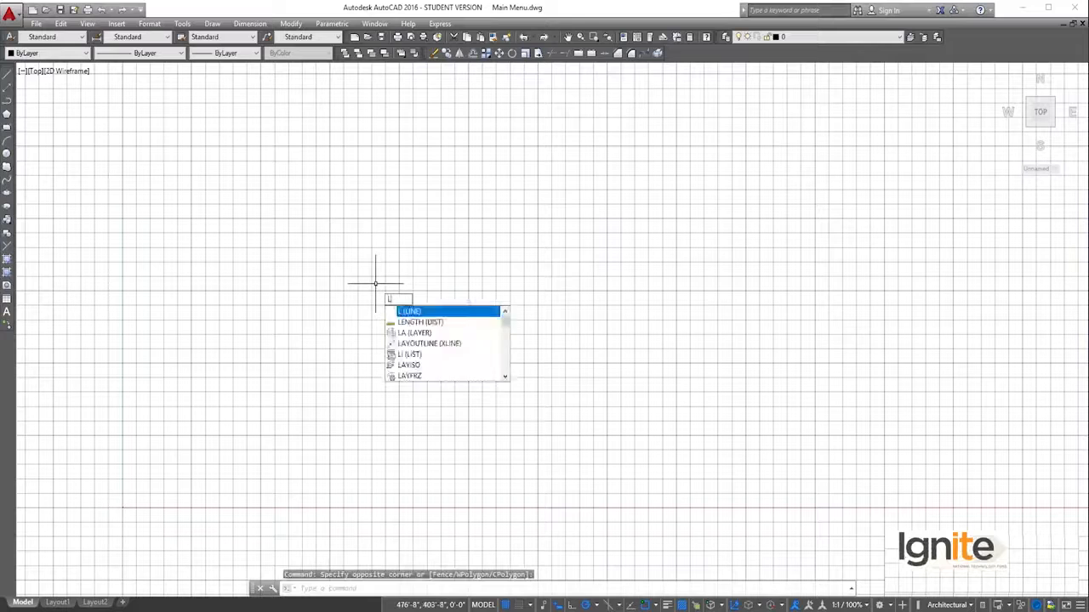
pyautogui.press('Return')
pyautogui.click(268, 293)
pyautogui.click(572, 276)
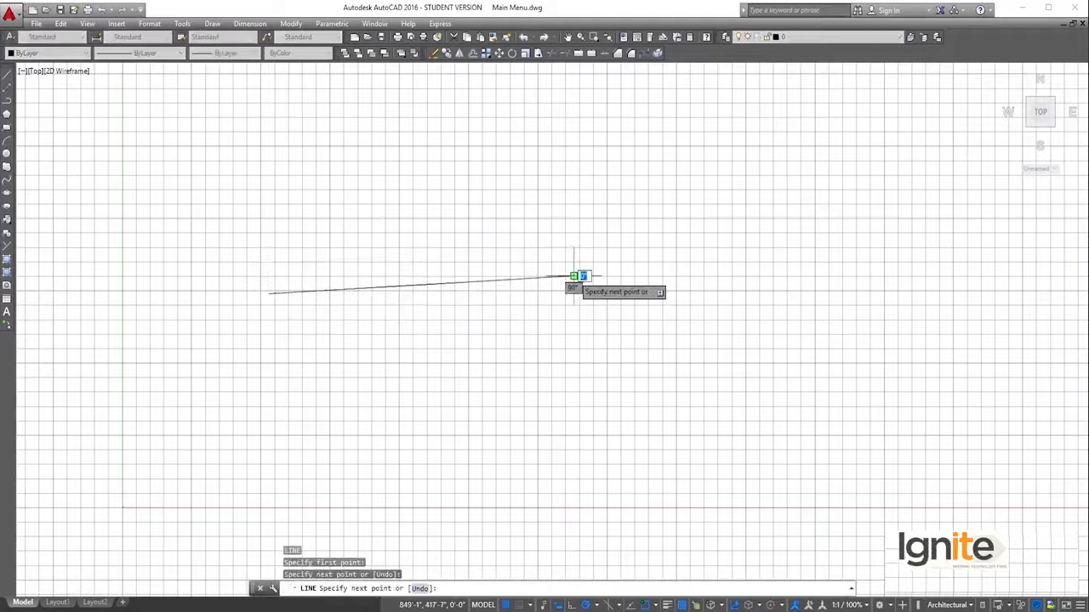
pyautogui.press('Return')
pyautogui.scroll(3, 500, 270)
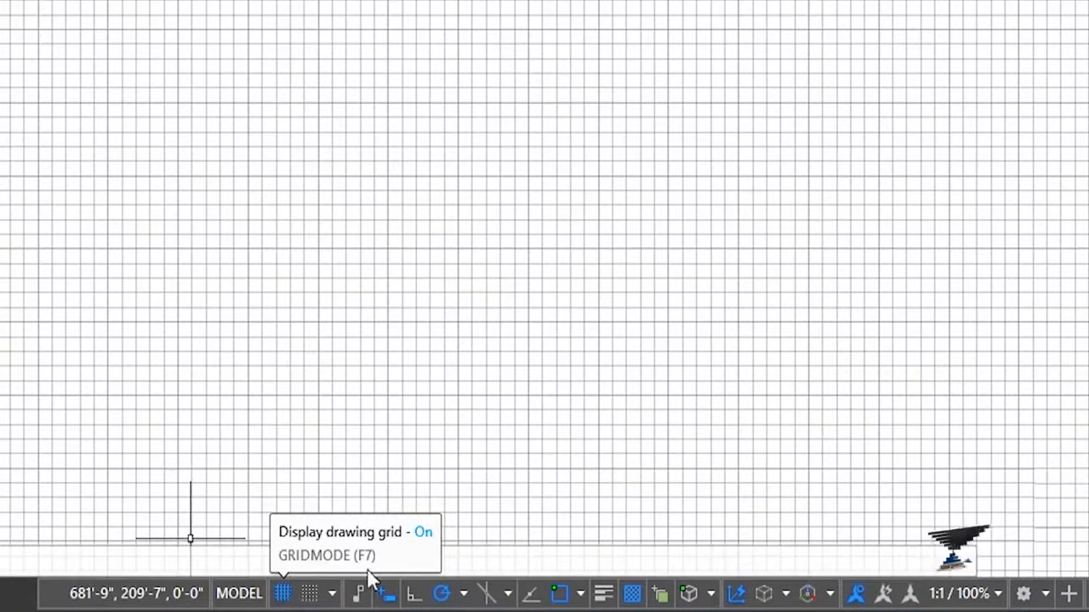
# Toggle the drawing grid display off and back on repeatedly to compare both states
pyautogui.click(285, 598)
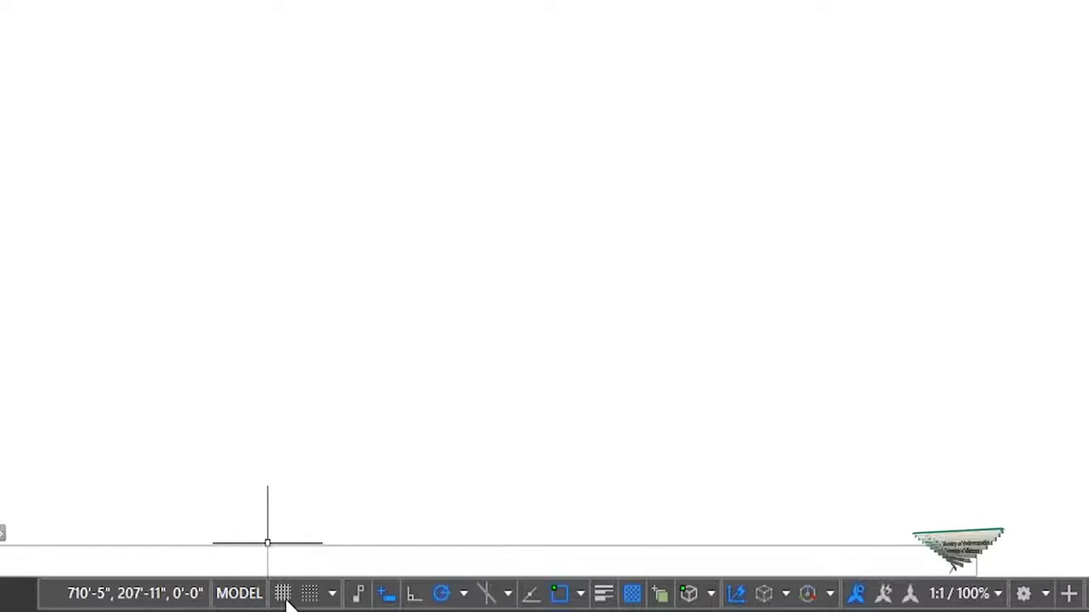
pyautogui.click(285, 598)
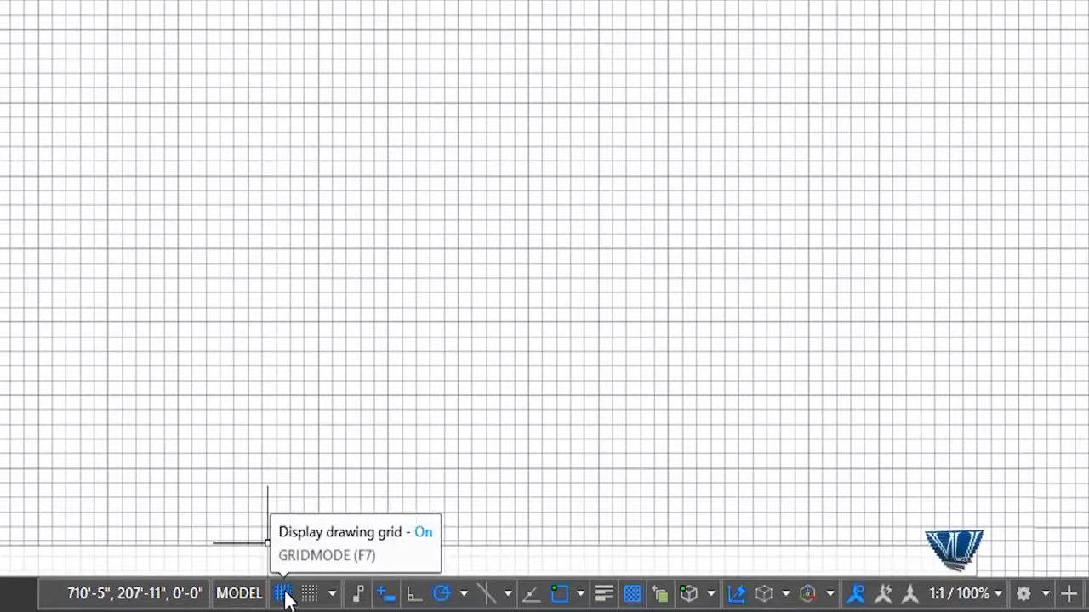
pyautogui.click(283, 595)
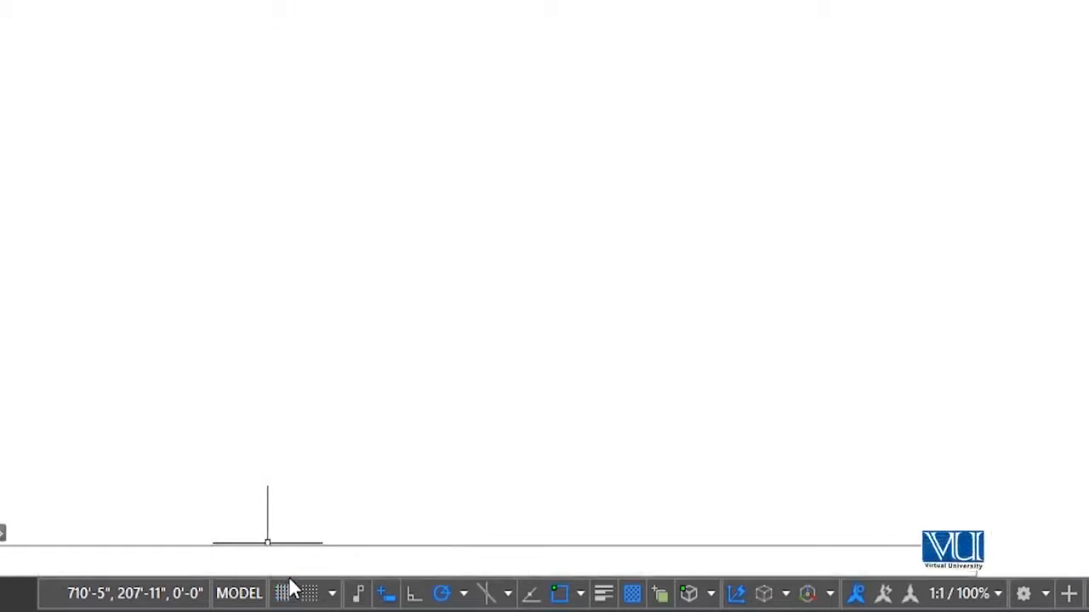
pyautogui.click(284, 594)
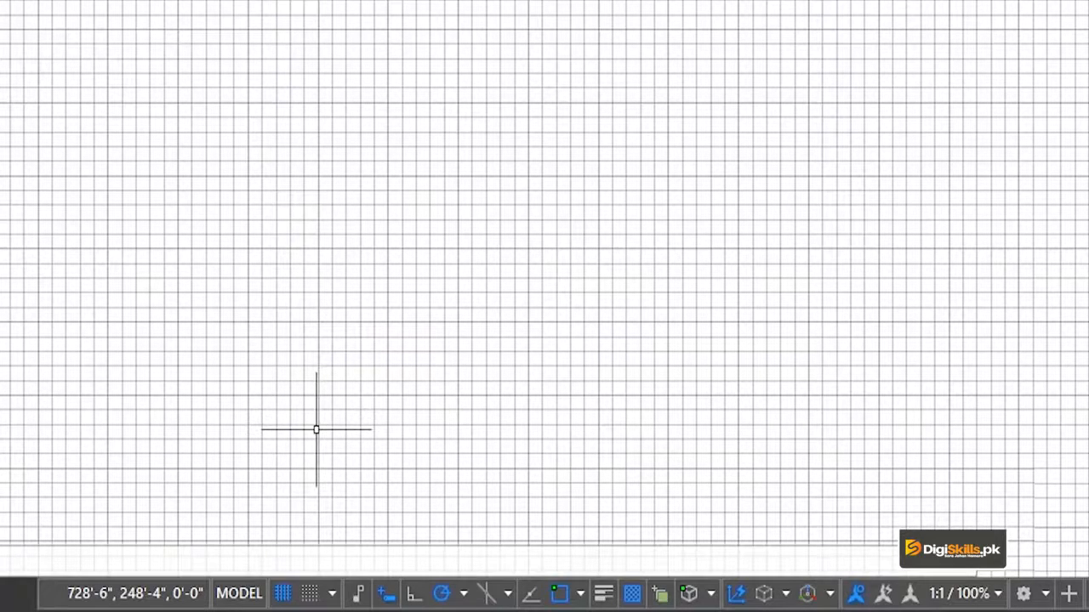
pyautogui.click(289, 599)
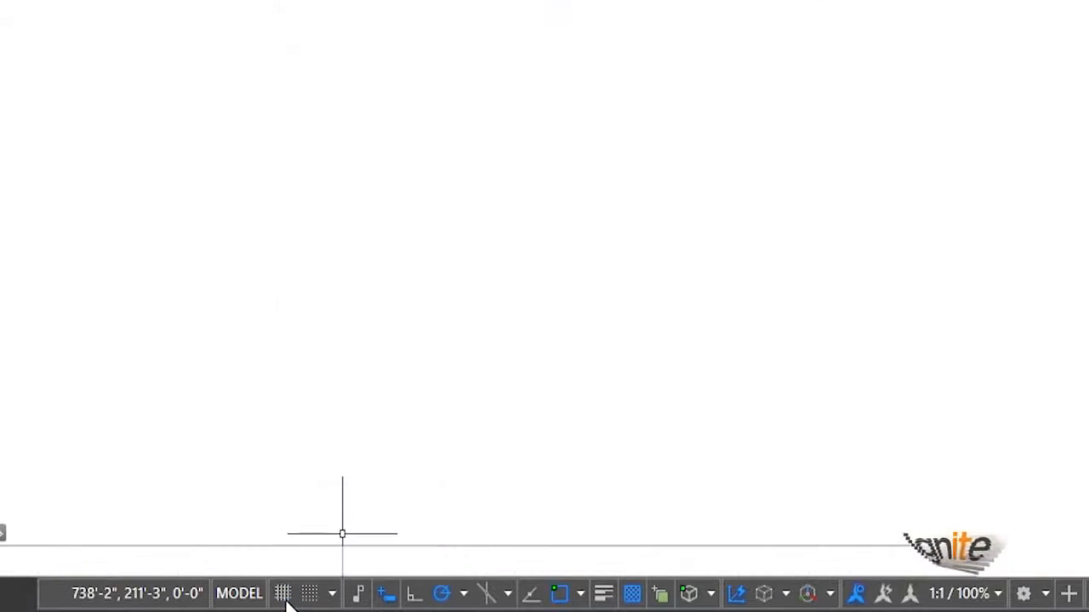
pyautogui.click(286, 599)
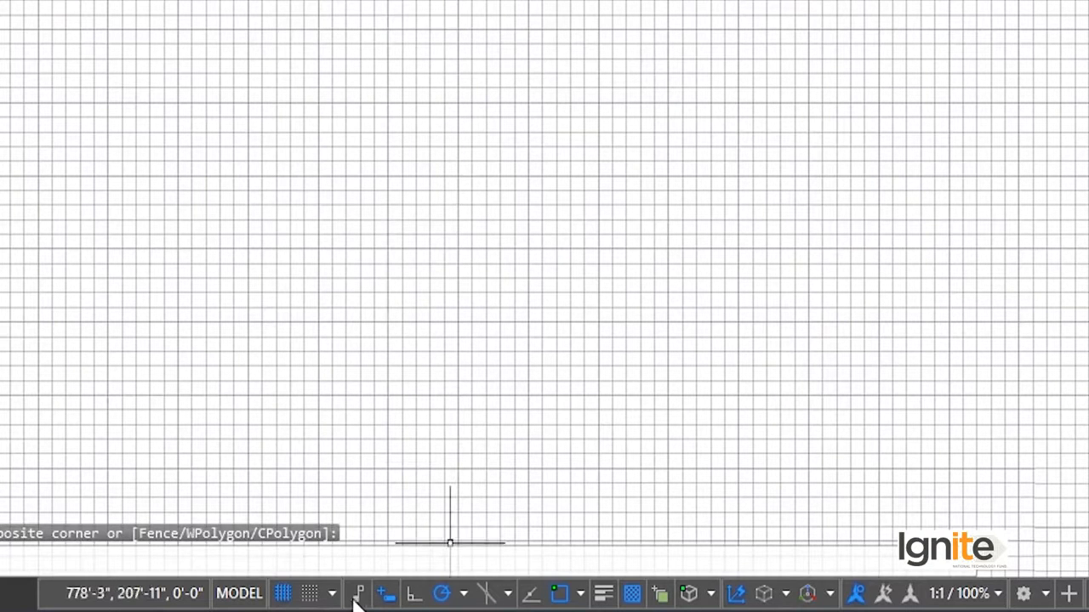
pyautogui.click(477, 165)
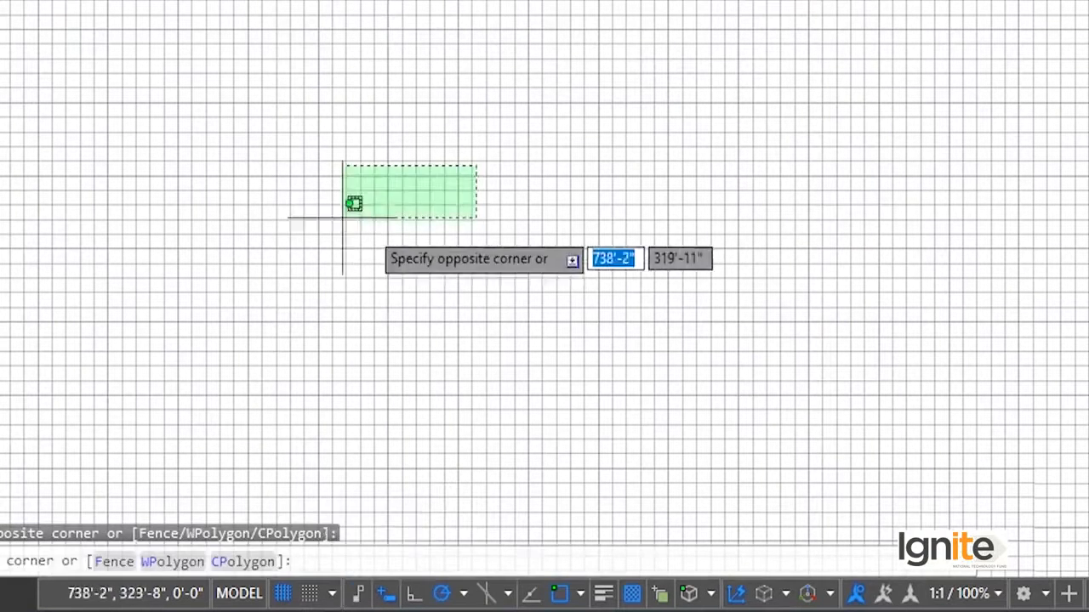
pyautogui.click(294, 192)
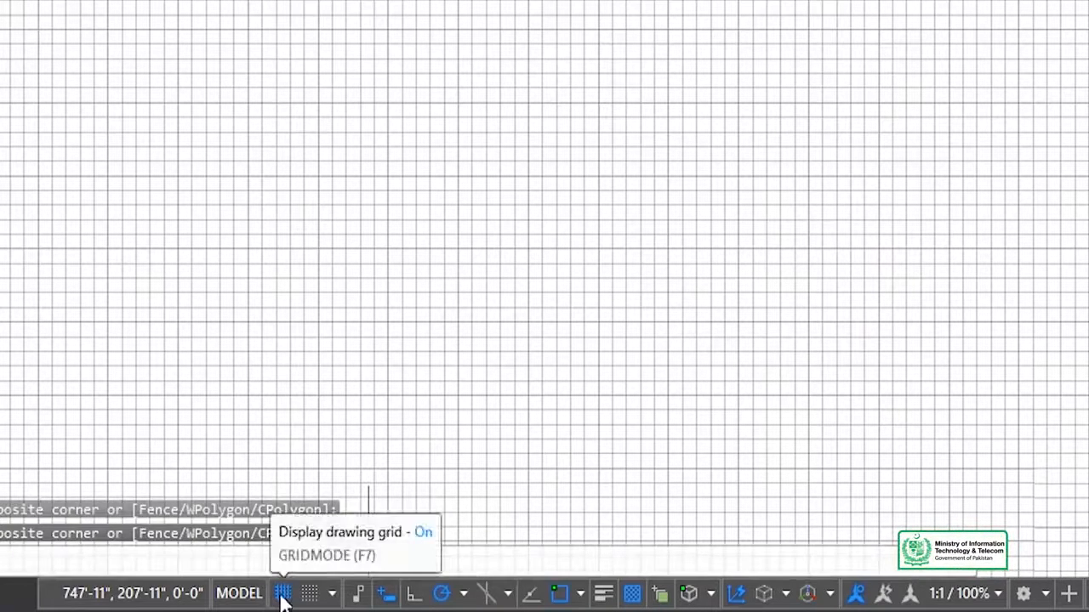
# Review the grid style, grid spacing and major line settings in the Snap and Grid drafting settings
pyautogui.click(333, 594)
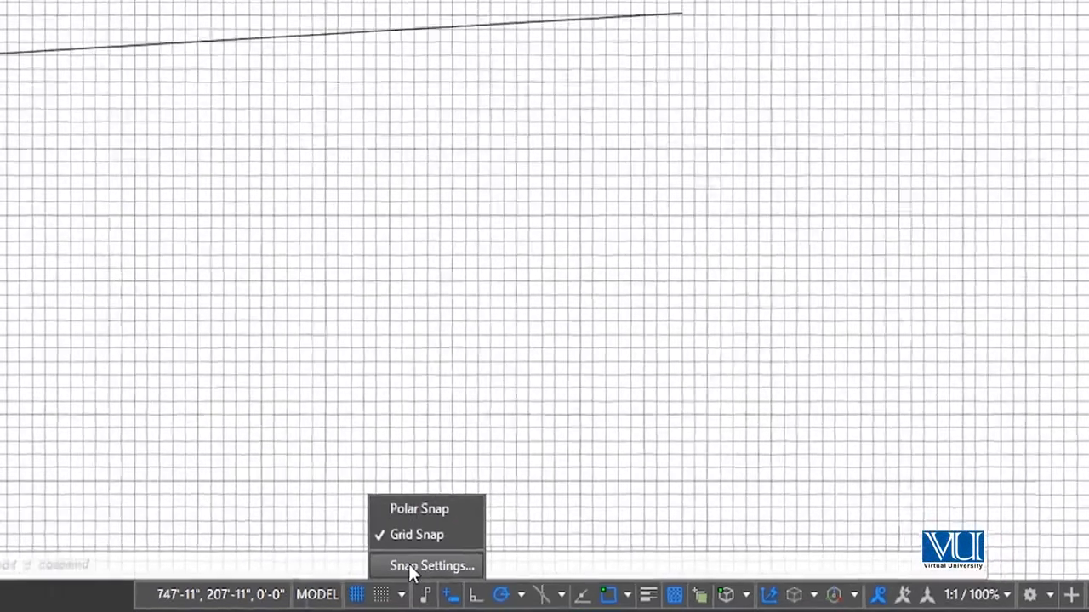
pyautogui.click(345, 563)
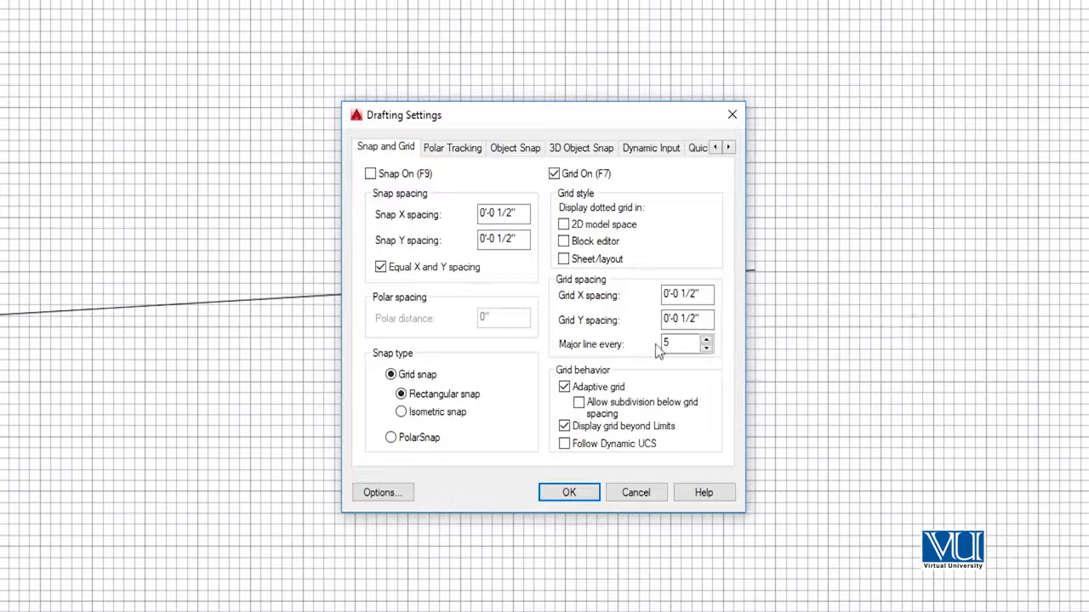
pyautogui.click(732, 114)
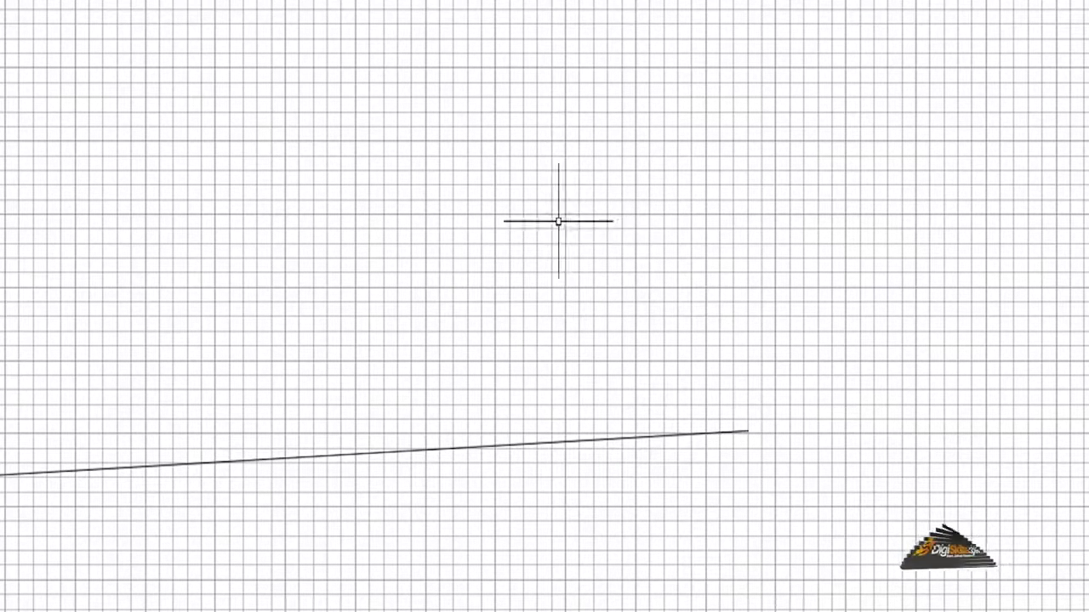
# Set the grid's major line frequency to every 10 lines in the drafting settings
pyautogui.scroll(-1, 567, 228)
pyautogui.scroll(1, 566, 228)
pyautogui.scroll(4, 566, 228)
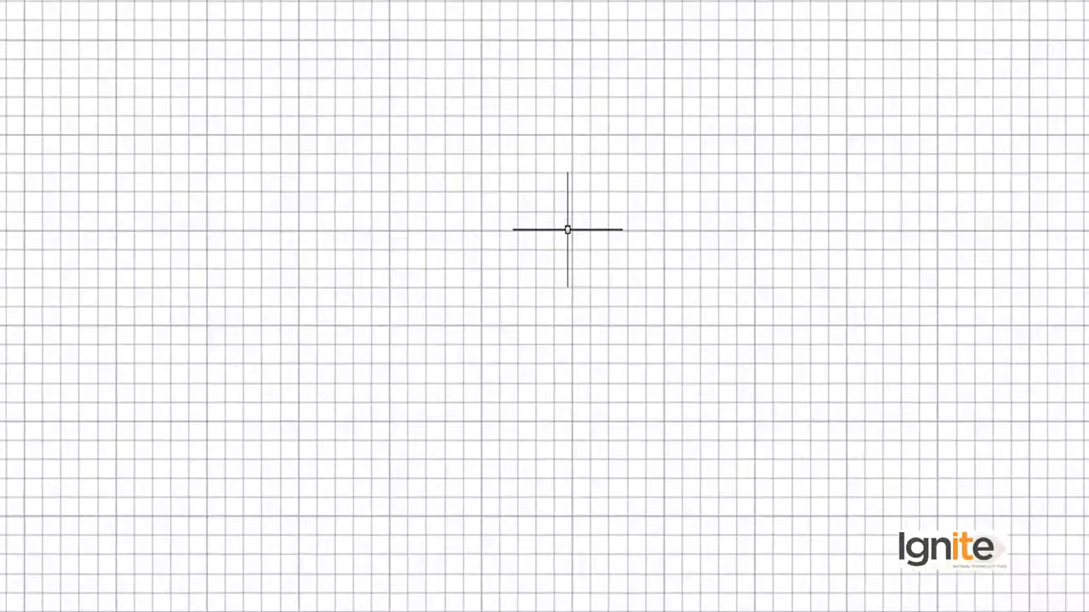
pyautogui.scroll(5, 567, 228)
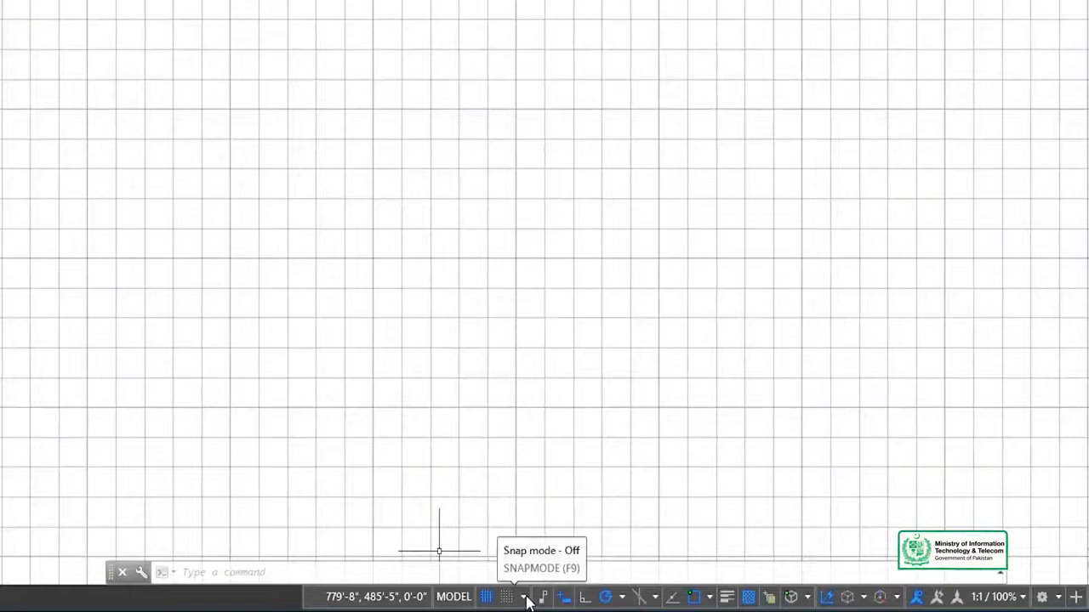
pyautogui.click(524, 598)
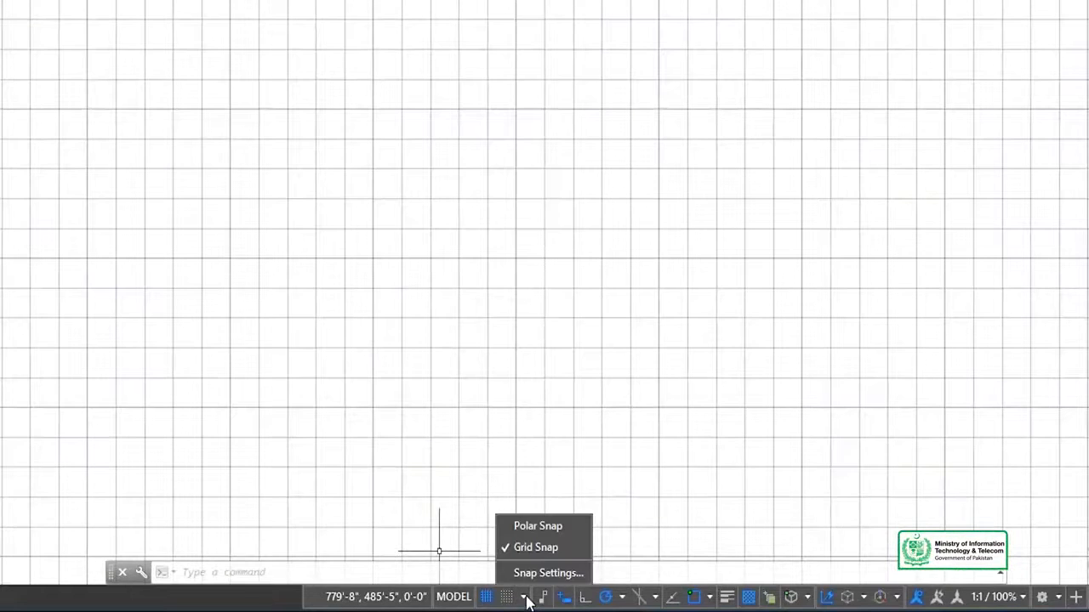
pyautogui.click(531, 573)
pyautogui.doubleClick(682, 190)
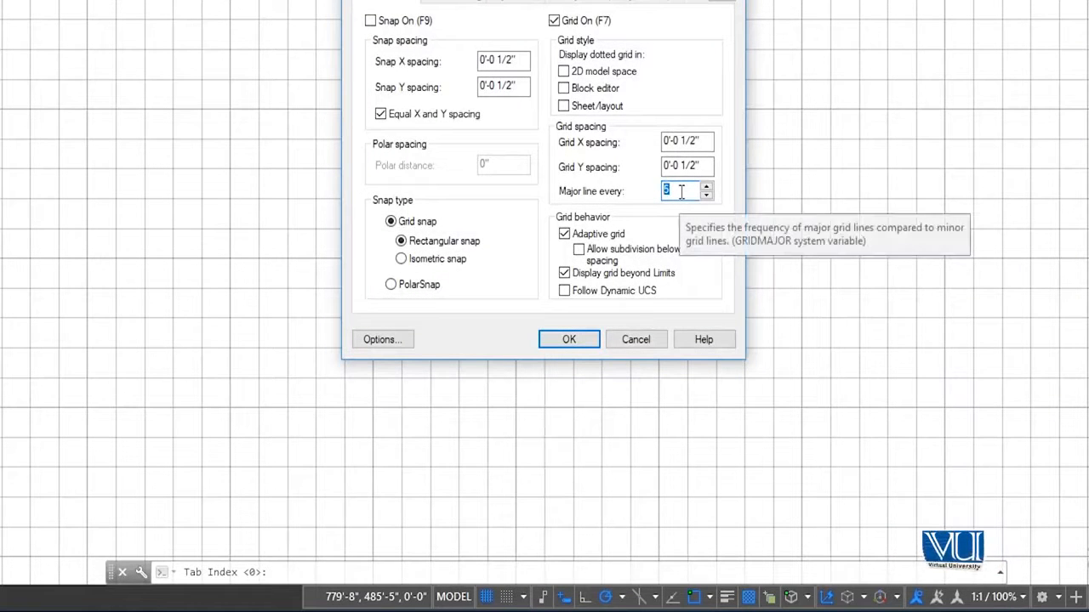
pyautogui.write('10')
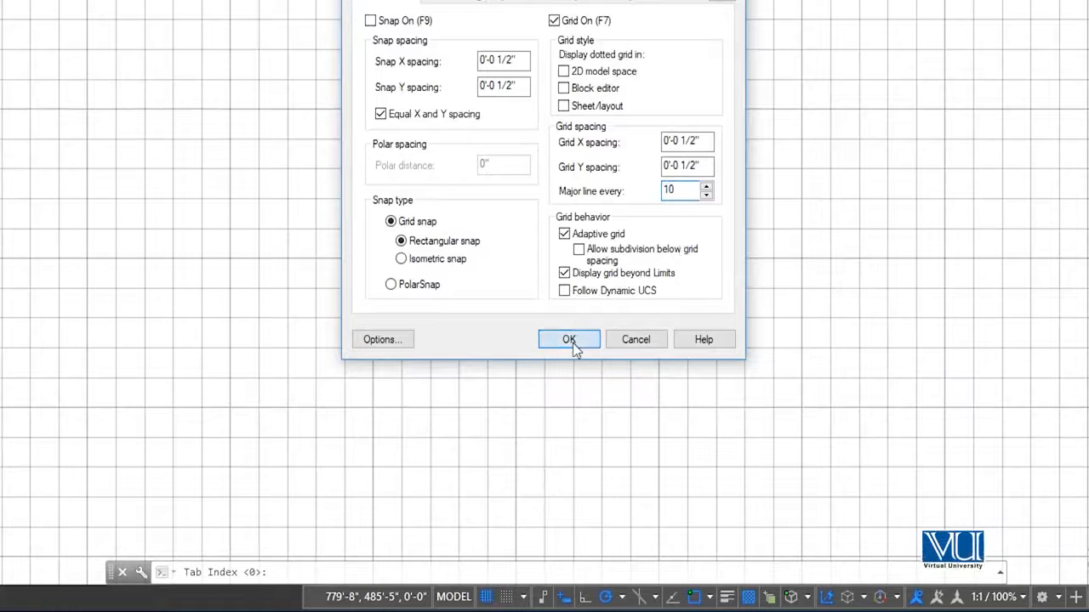
pyautogui.click(572, 343)
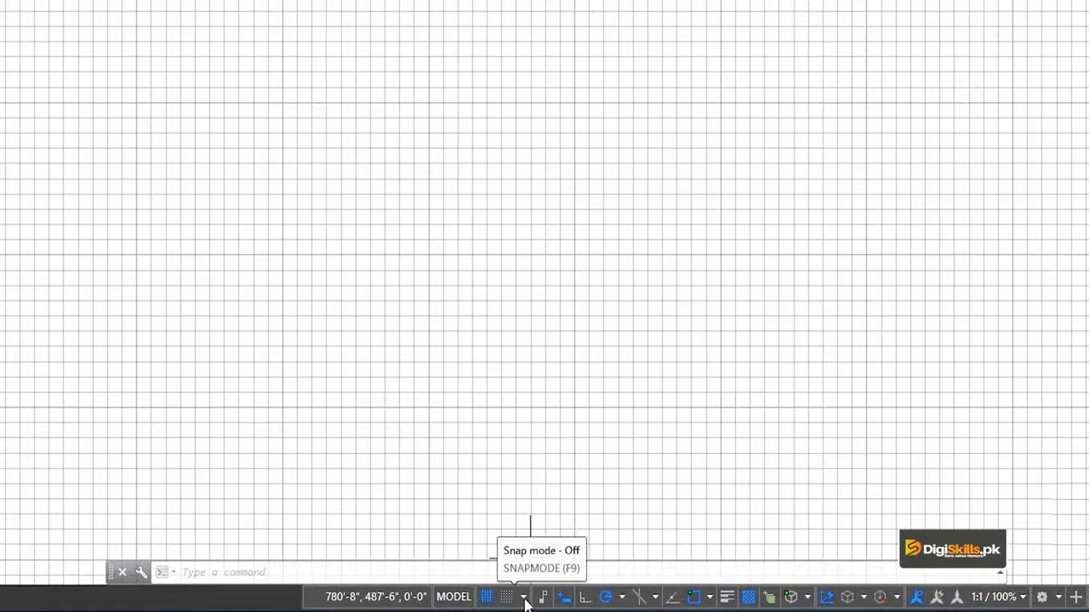
# Set the grid's major line frequency to every 5 lines in the drafting settings
pyautogui.click(523, 597)
pyautogui.click(544, 571)
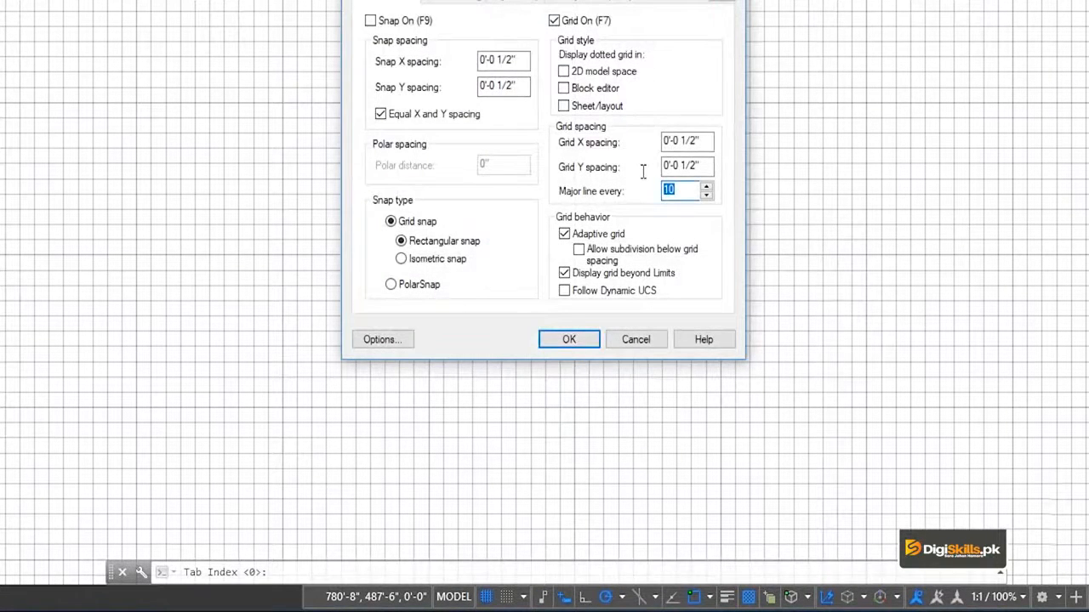
pyautogui.write('5')
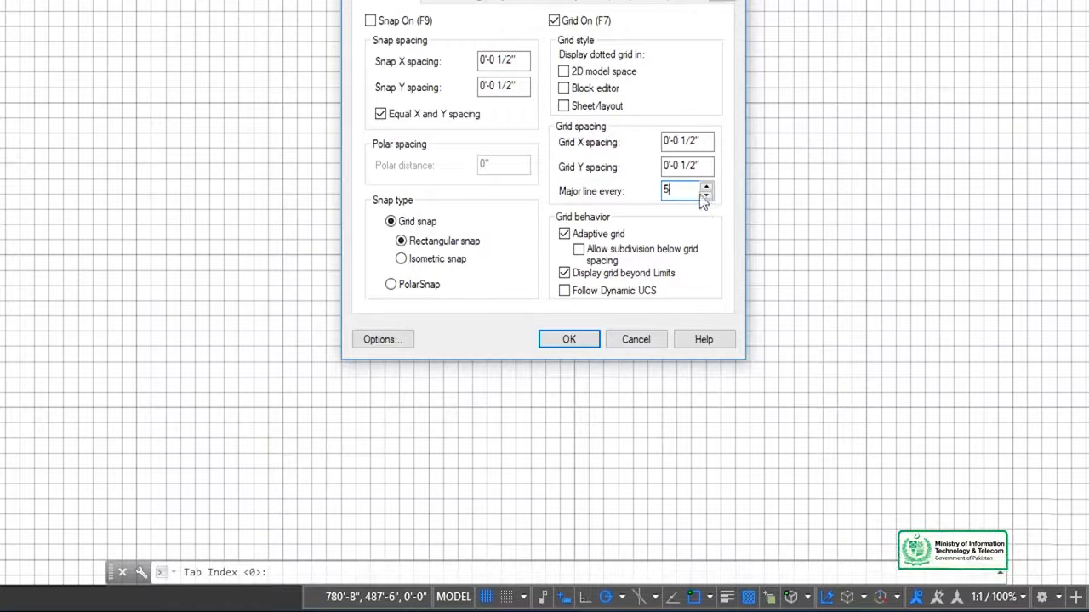
pyautogui.click(582, 340)
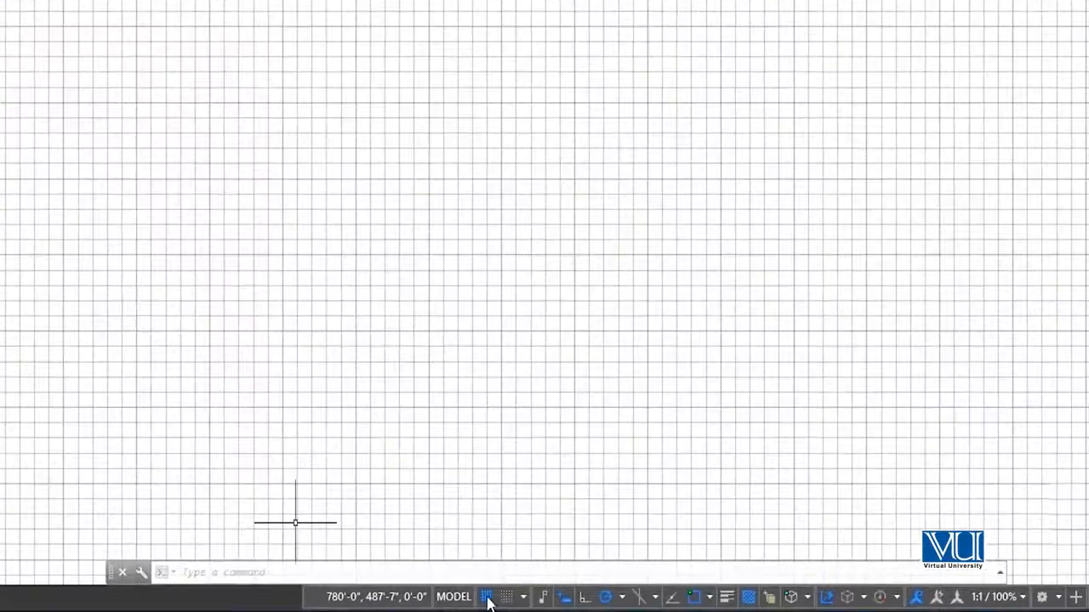
# Turn off the display of the drawing grid
pyautogui.click(504, 604)
pyautogui.click(487, 598)
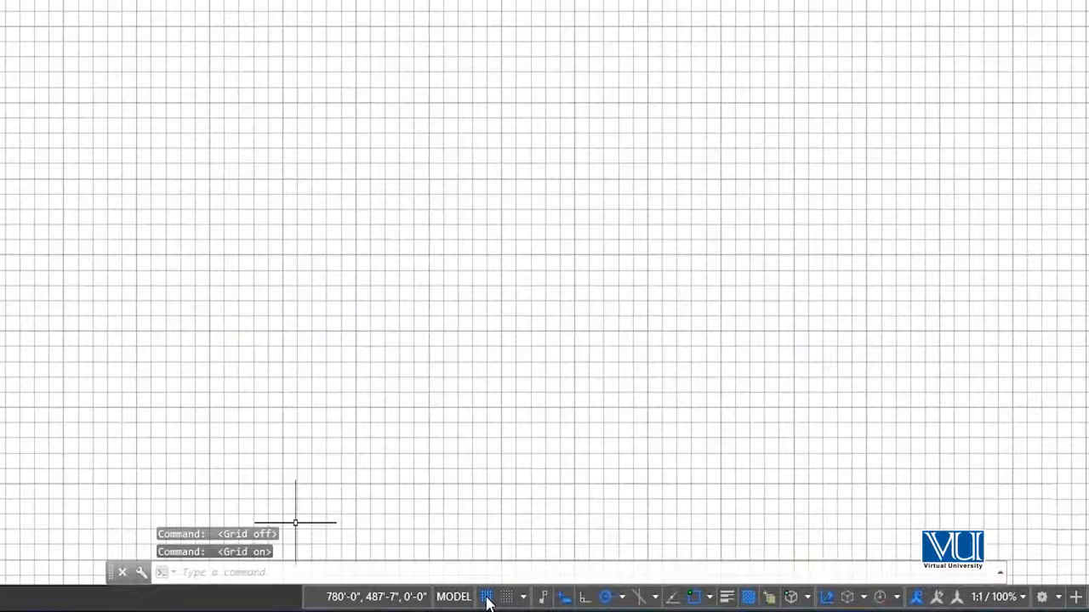
pyautogui.click(487, 598)
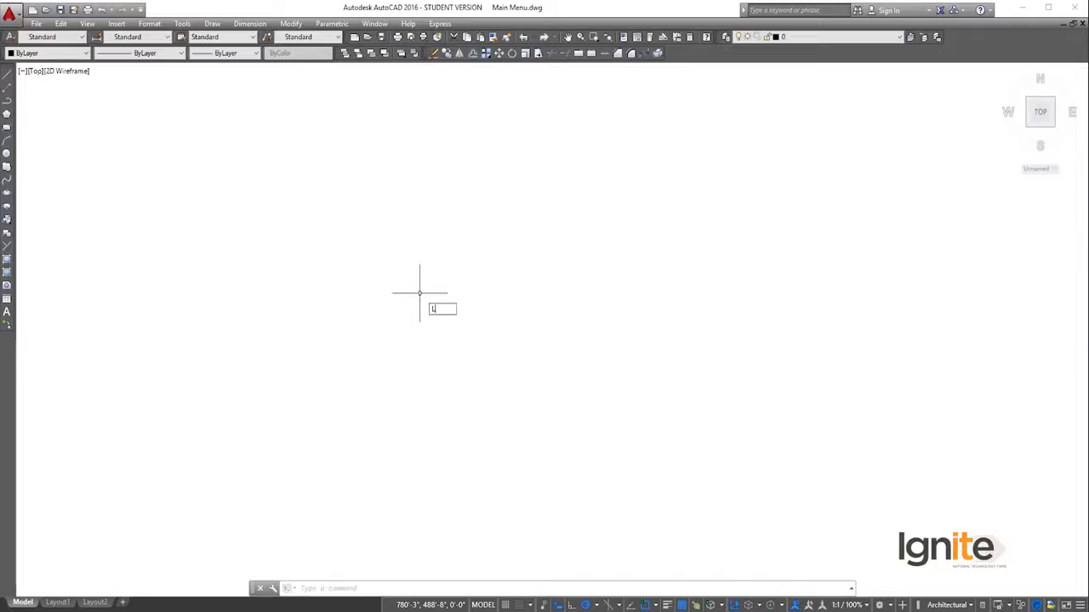
# Draw an open, irregular chain of thirteen connected straight lines at arbitrary angles on the blank drawing area
pyautogui.press('Return')
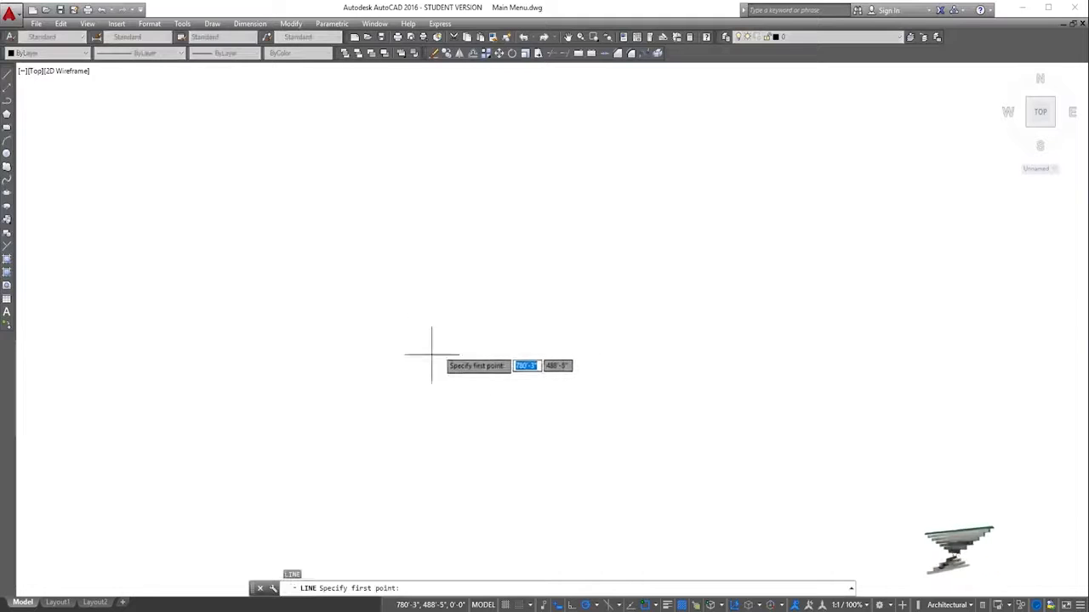
pyautogui.click(378, 345)
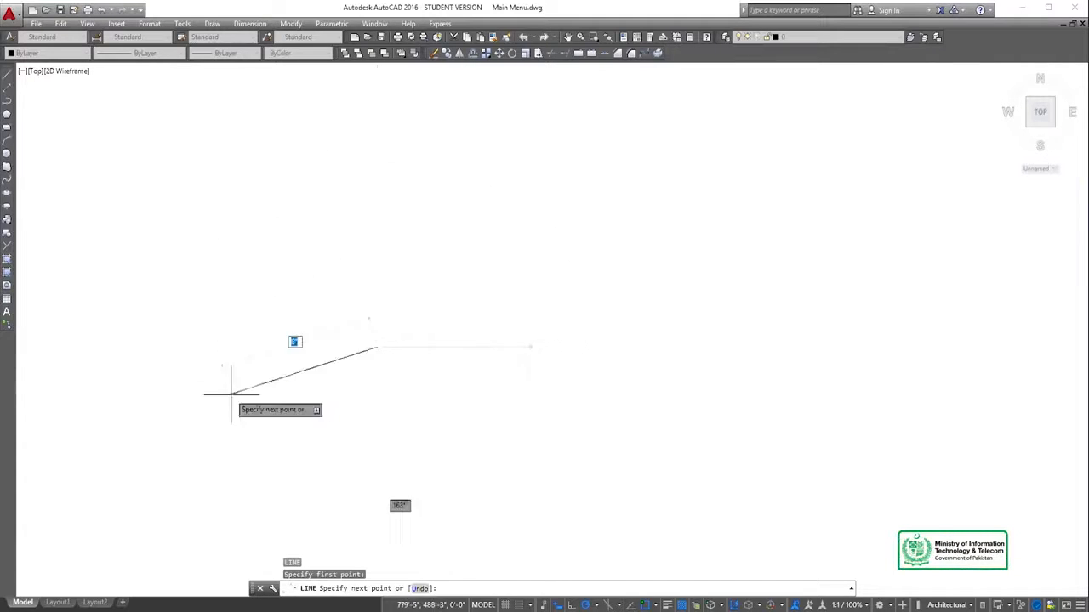
pyautogui.click(519, 320)
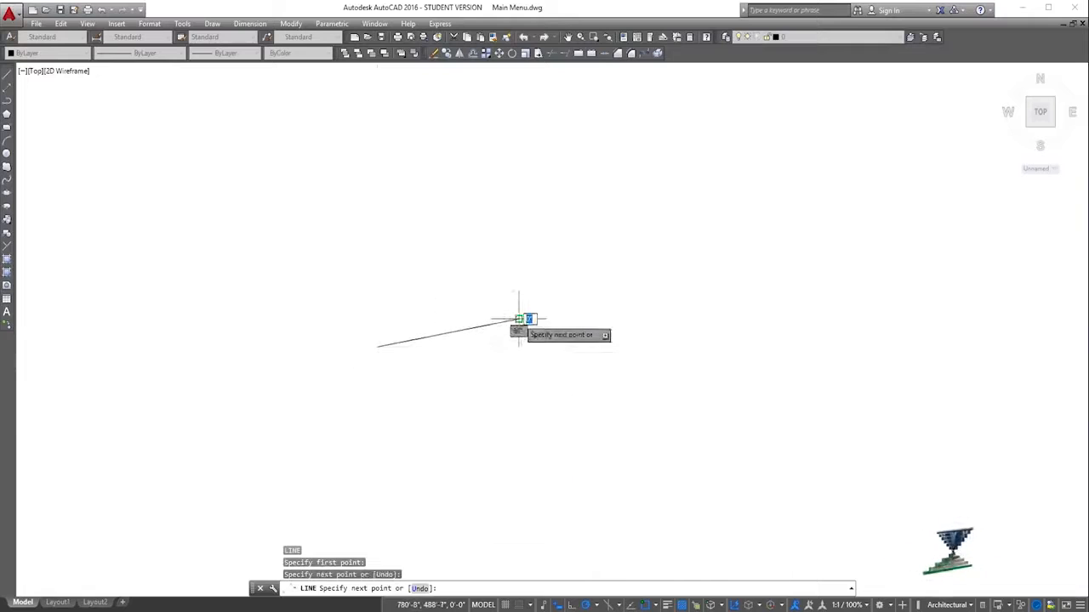
pyautogui.click(525, 179)
pyautogui.click(632, 254)
pyautogui.click(660, 397)
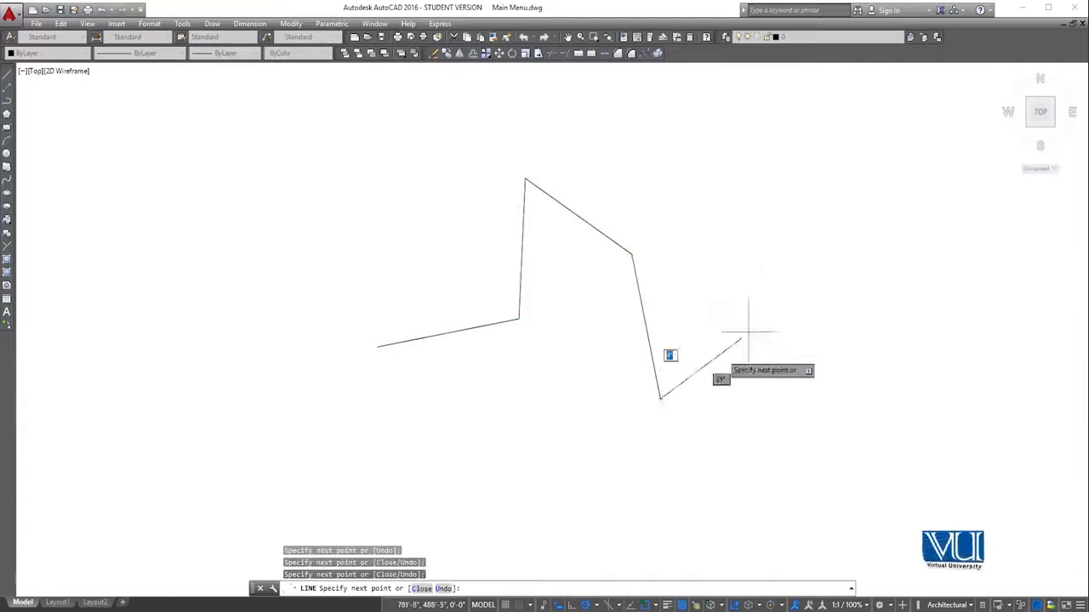
pyautogui.click(790, 285)
pyautogui.click(789, 214)
pyautogui.click(538, 107)
pyautogui.click(346, 173)
pyautogui.click(398, 254)
pyautogui.click(293, 293)
pyautogui.click(323, 392)
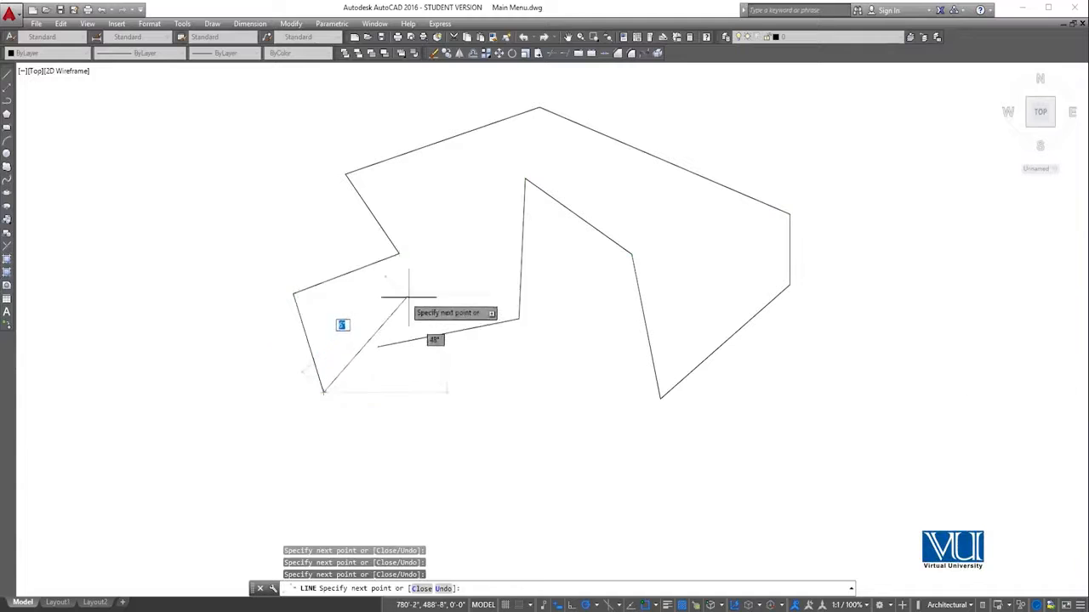
pyautogui.click(453, 267)
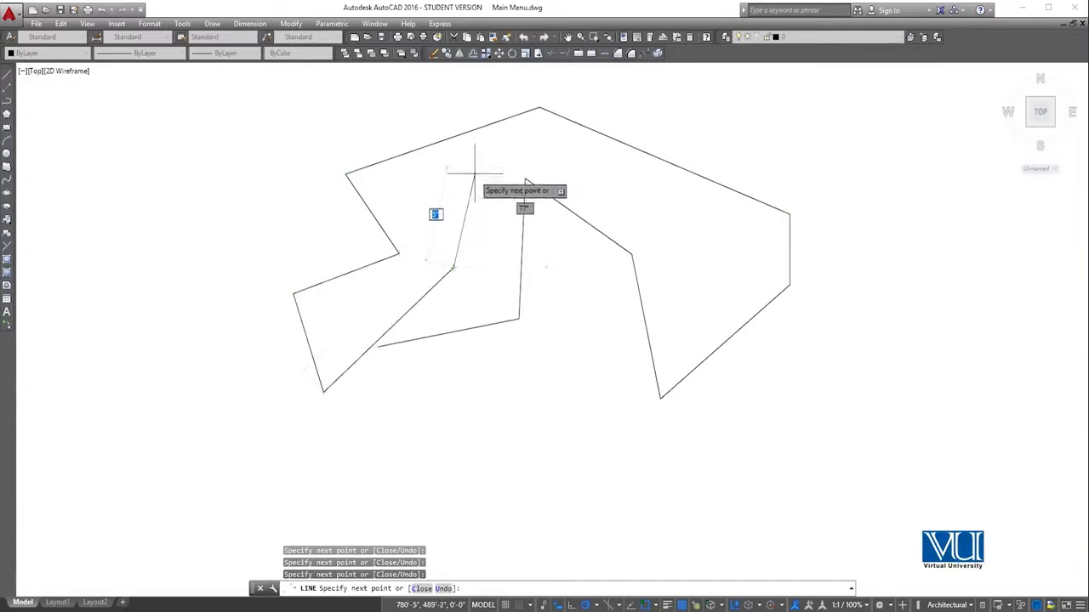
pyautogui.click(484, 162)
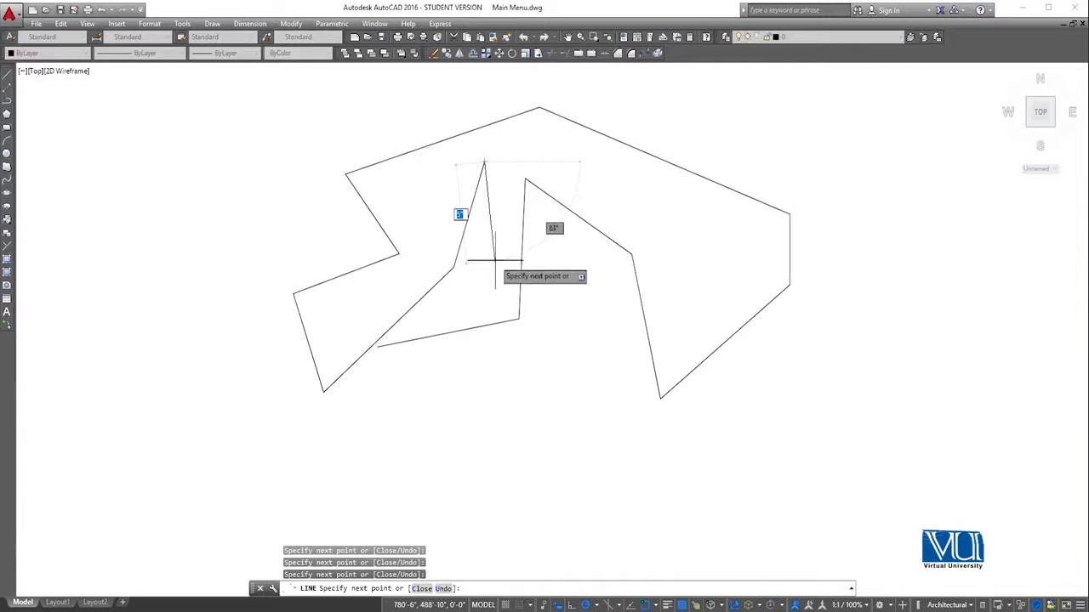
pyautogui.press('Return')
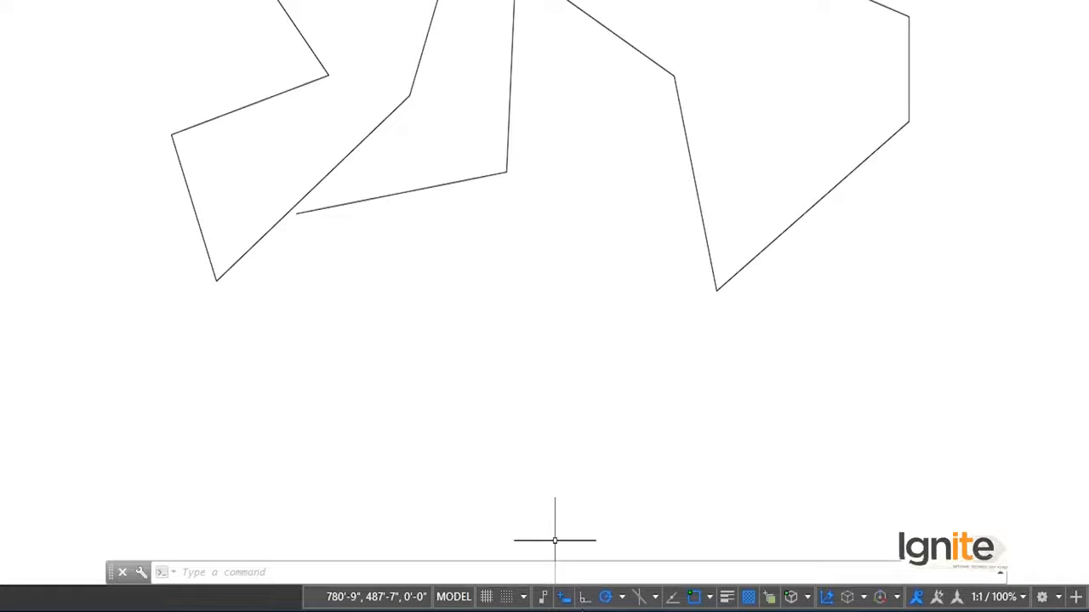
# Turn on Ortho mode and draw a chain of connected horizontal and vertical lines, starting below the irregular outline and overlapping its right side
pyautogui.click(584, 604)
pyautogui.write('l')
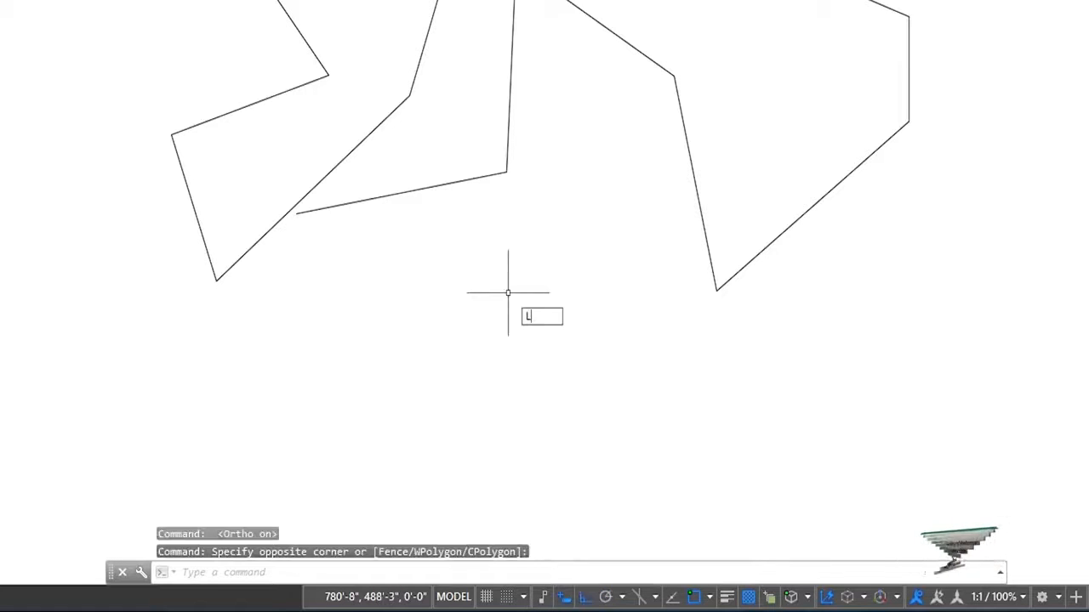
pyautogui.press('Return')
pyautogui.click(361, 333)
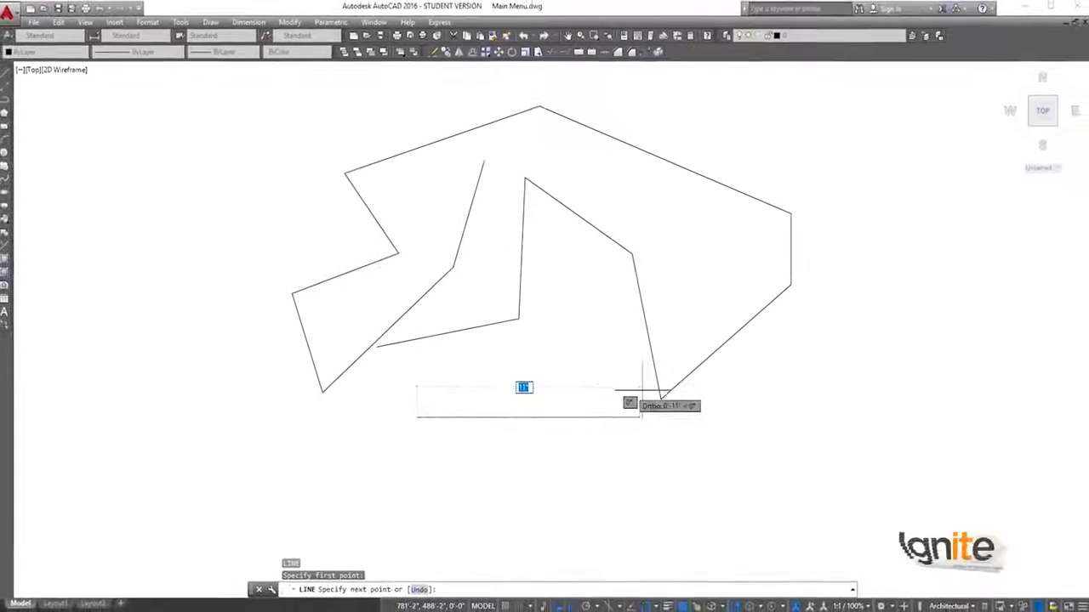
pyautogui.click(807, 416)
pyautogui.click(818, 160)
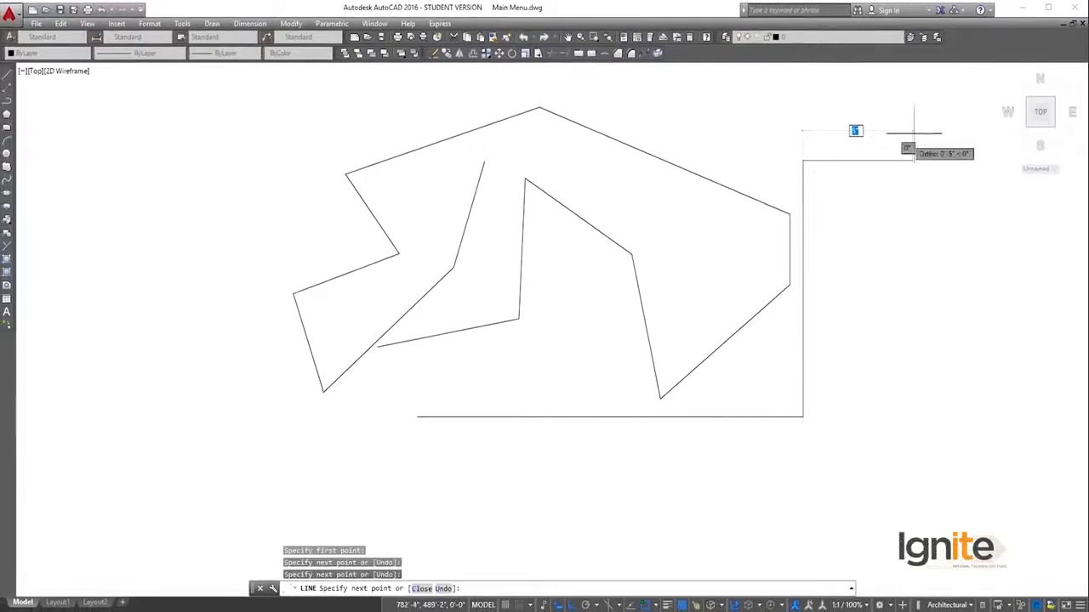
pyautogui.click(720, 374)
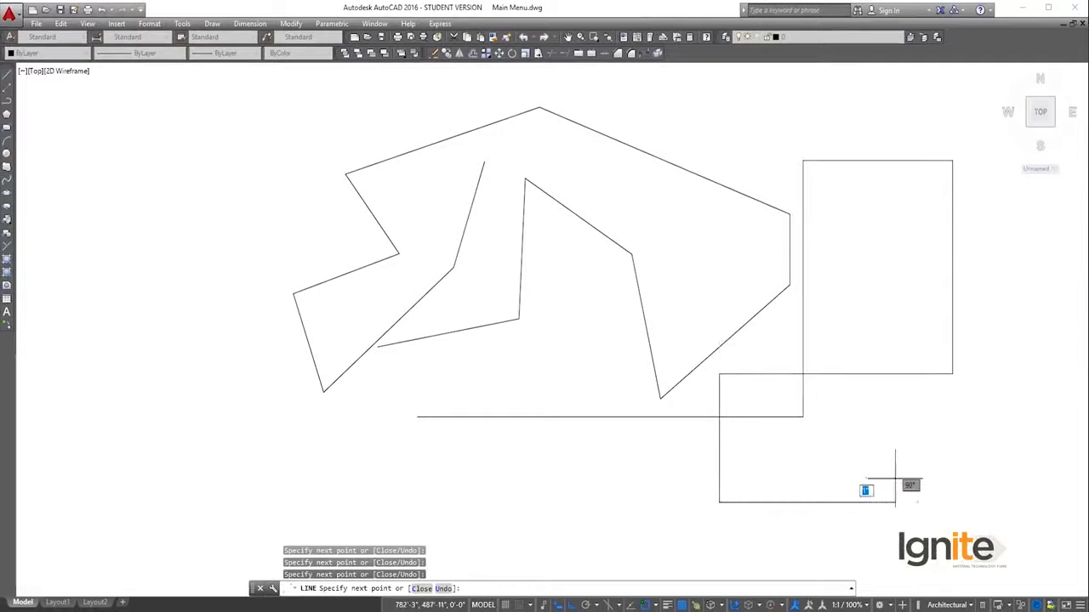
pyautogui.click(703, 289)
pyautogui.click(705, 143)
pyautogui.click(891, 134)
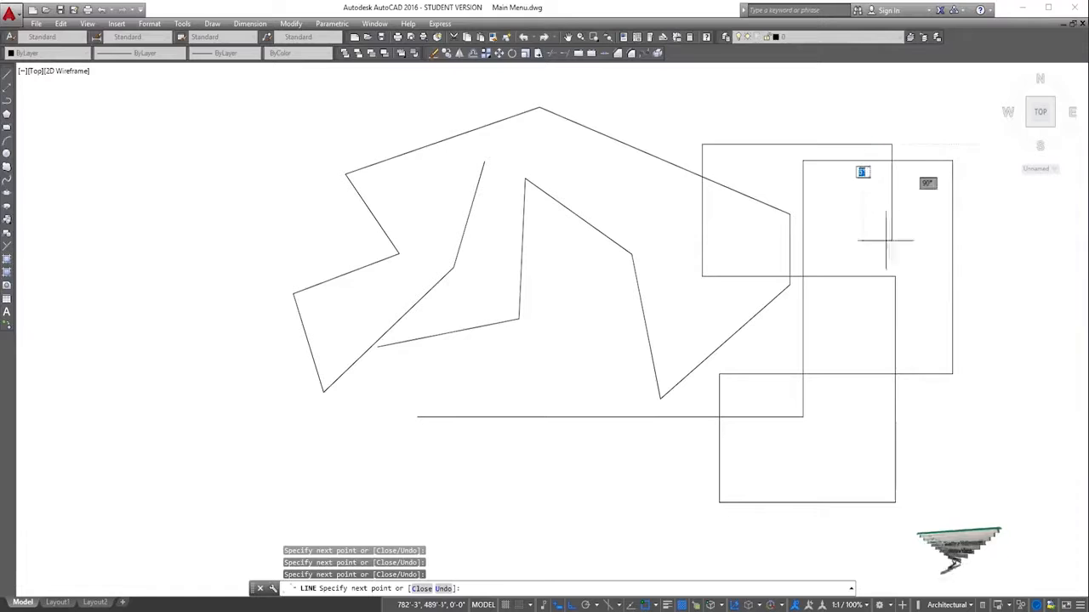
pyautogui.click(892, 268)
pyautogui.click(973, 268)
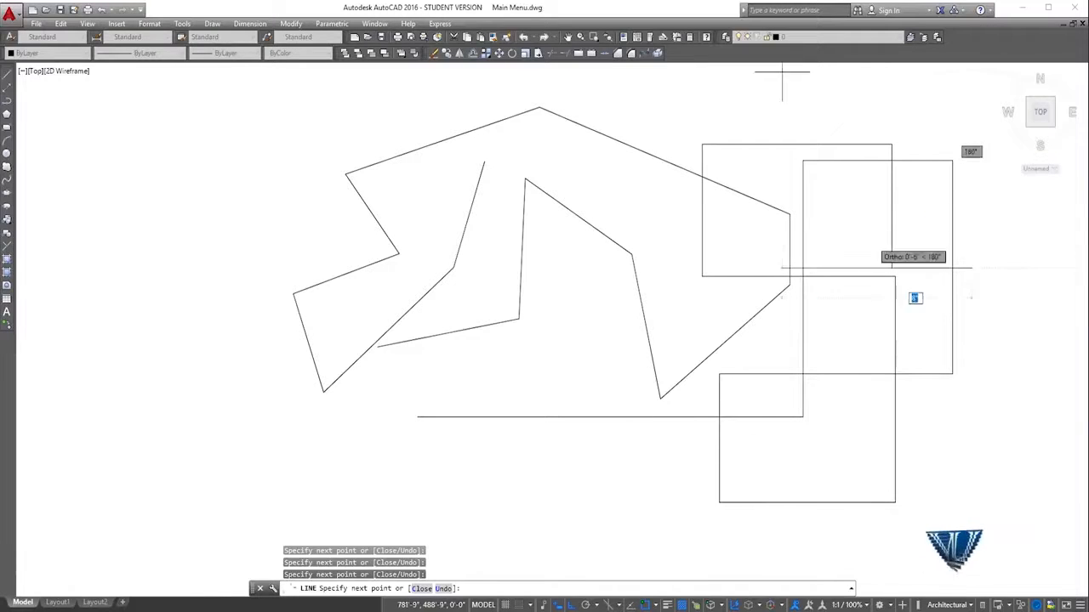
pyautogui.click(591, 270)
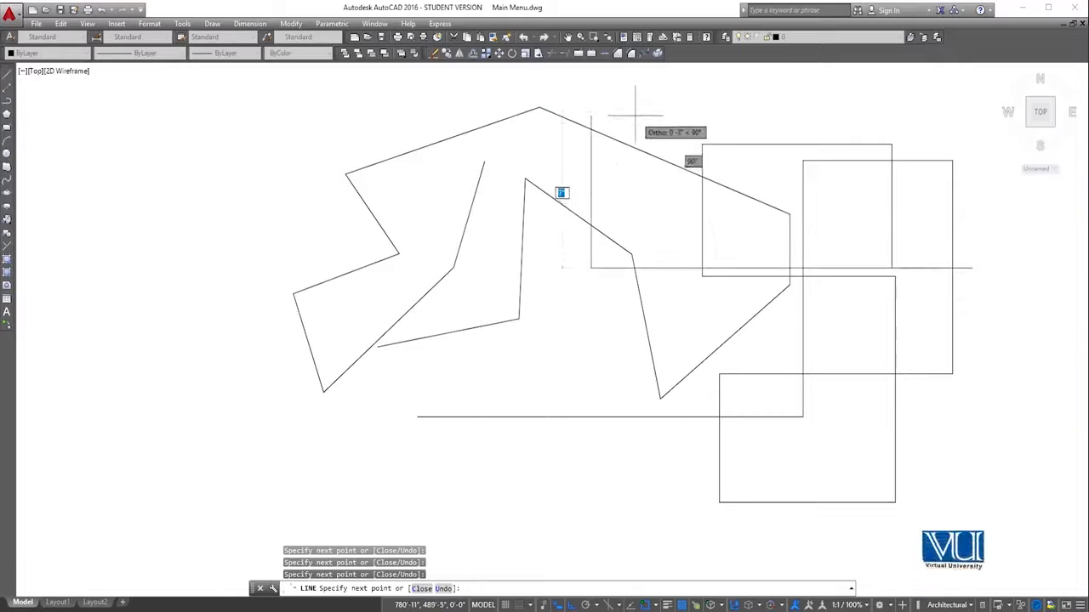